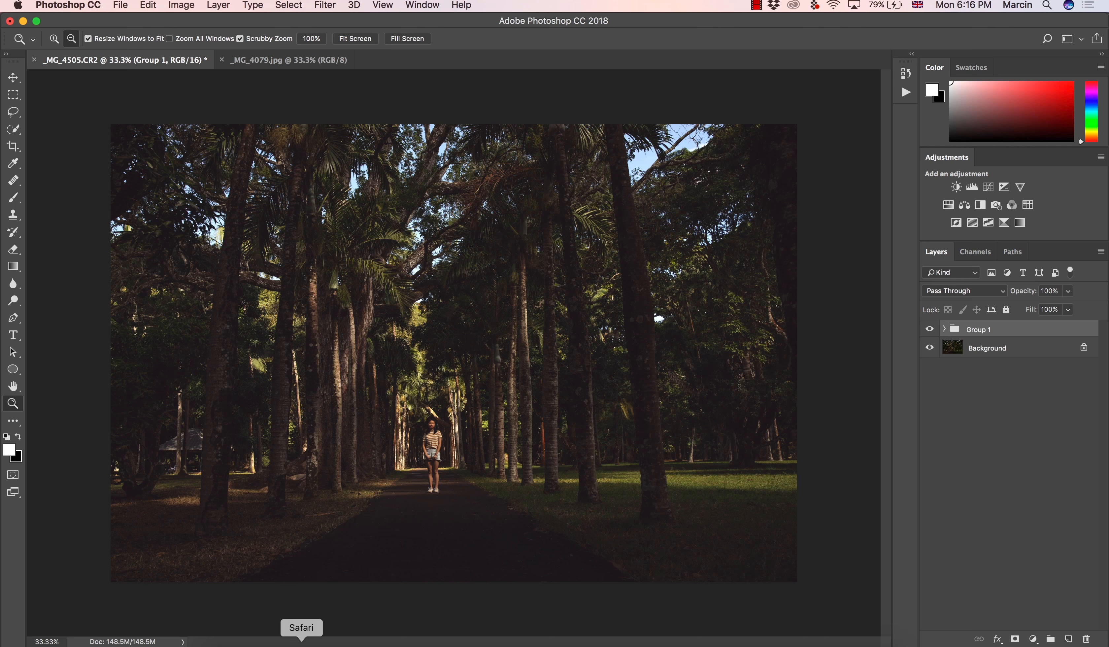
Switch to Safari to look through the photo grid on the Instagram profile and return to Photoshop
click(300, 640)
scroll(192, 533, down, 5)
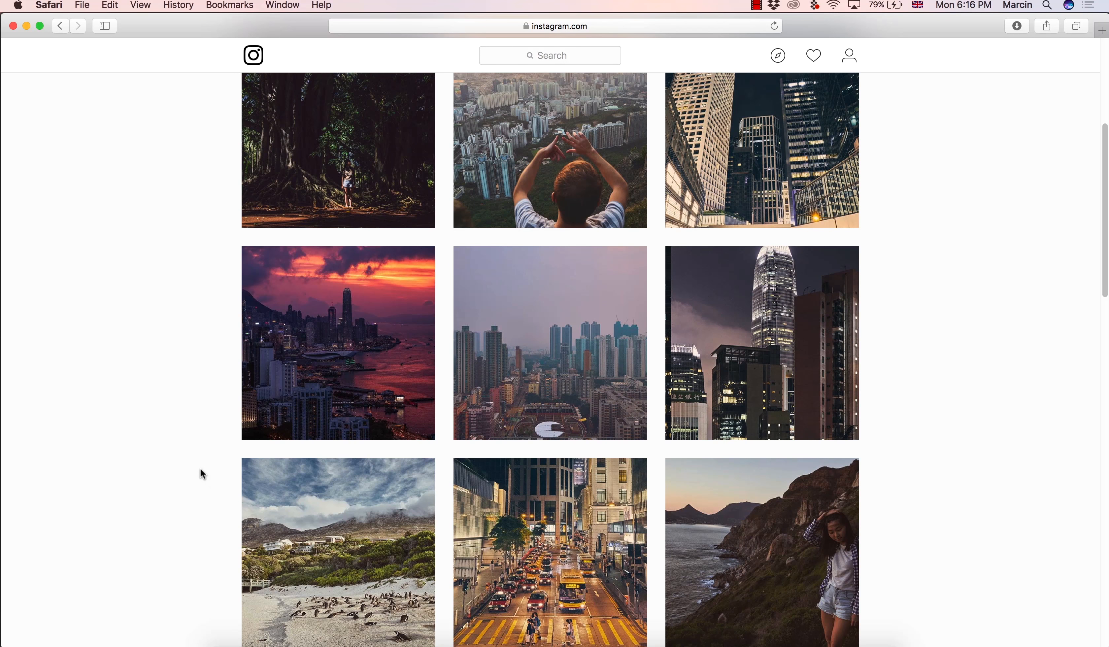
scroll(196, 444, up, 5)
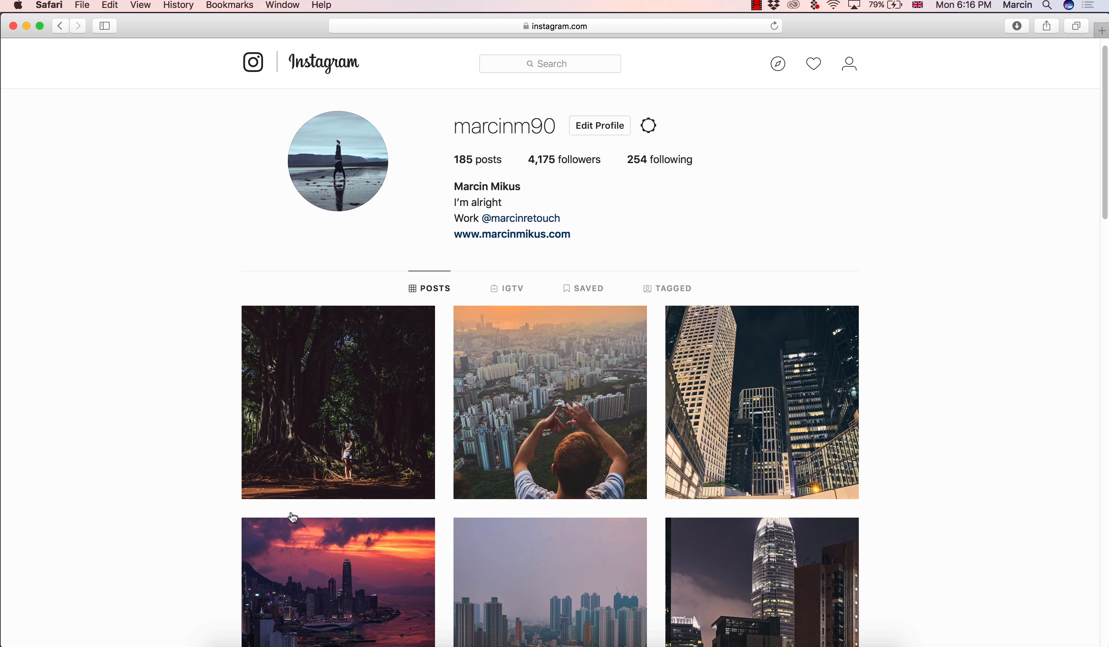
click(722, 641)
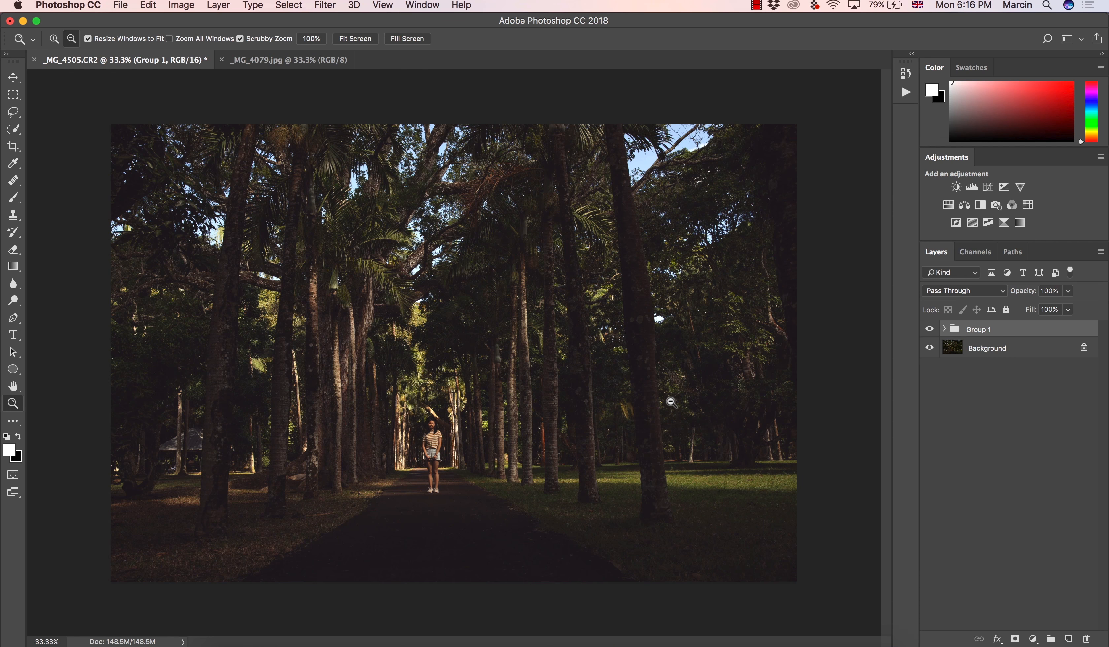
Add an Exposure adjustment layer to _MG_4079.jpg and set its offset to +0.0201 to lift the shadows
click(320, 67)
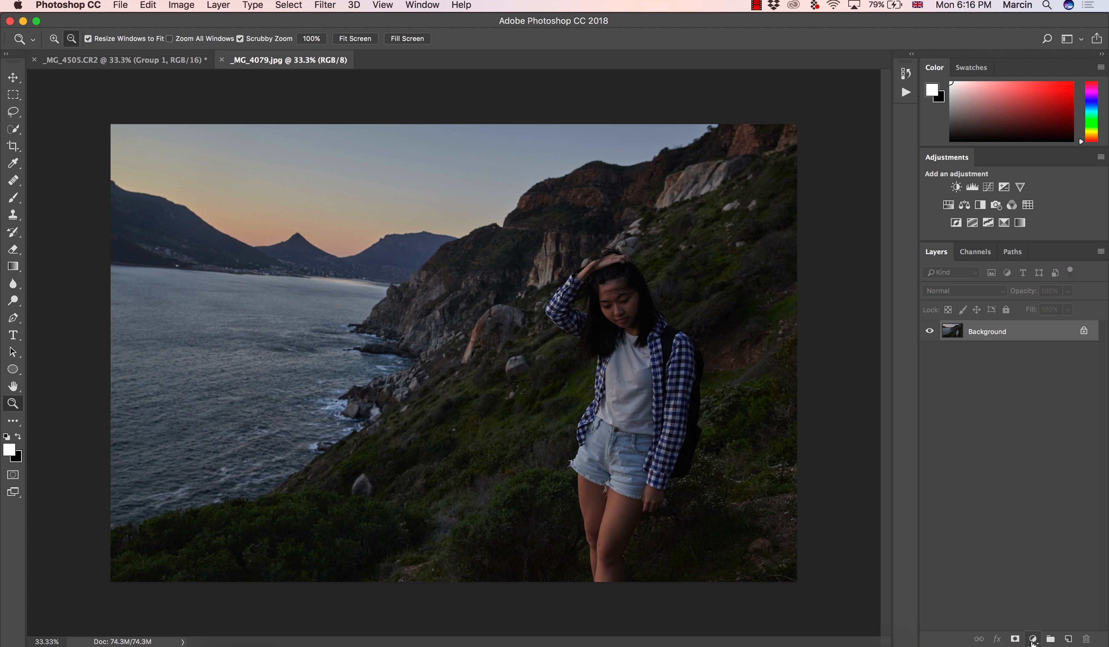
click(1032, 640)
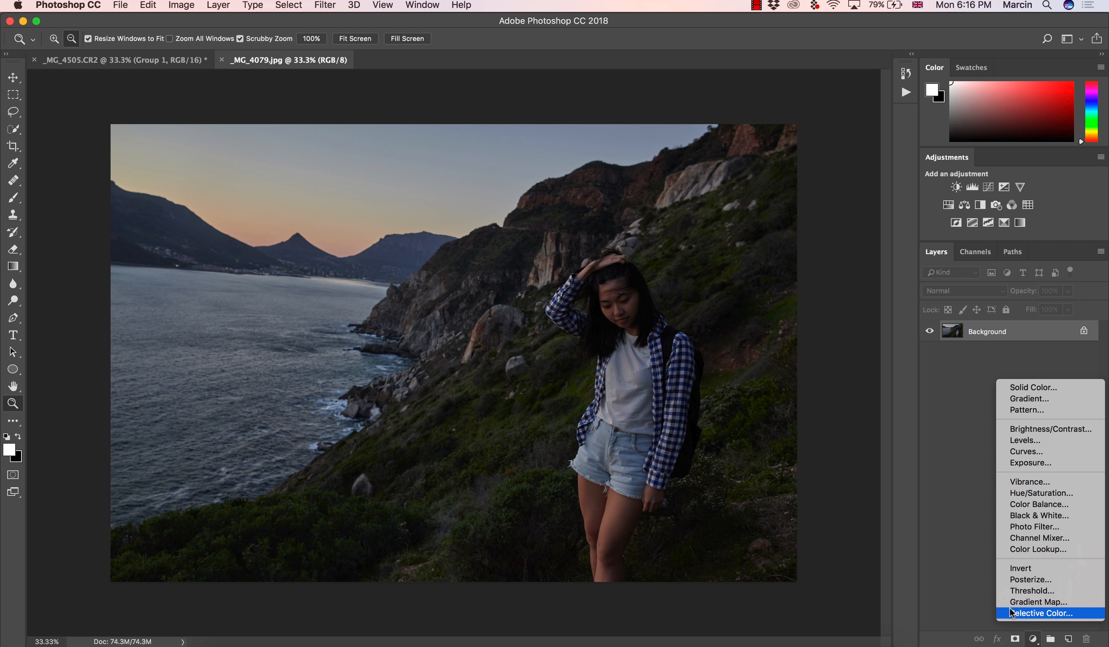
click(1029, 462)
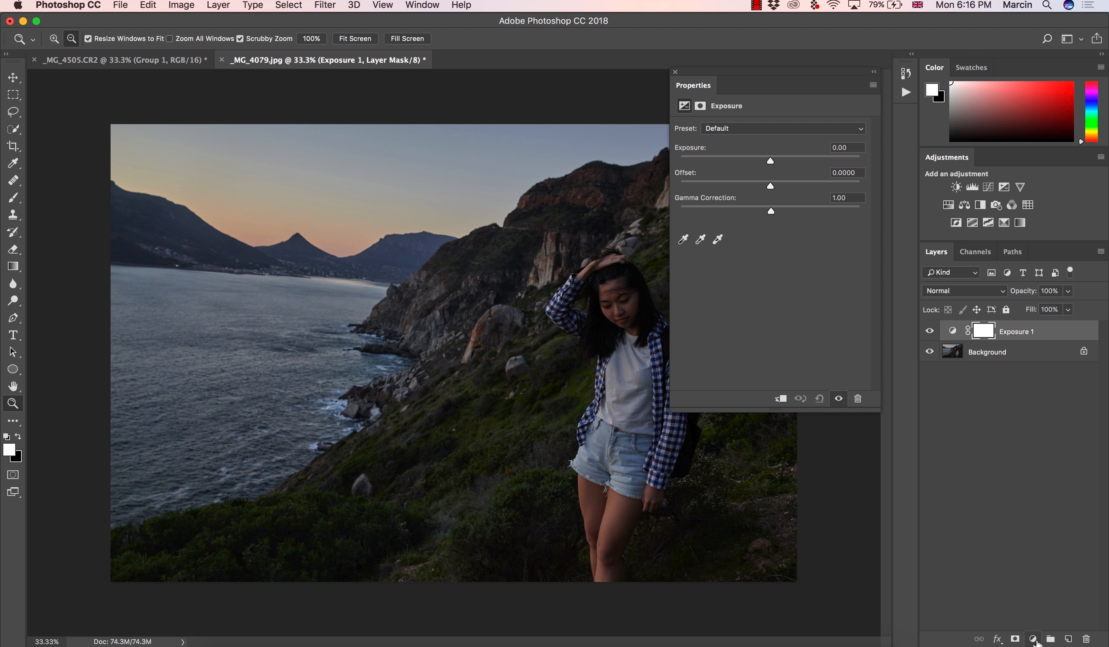
drag(770, 186, 774, 187)
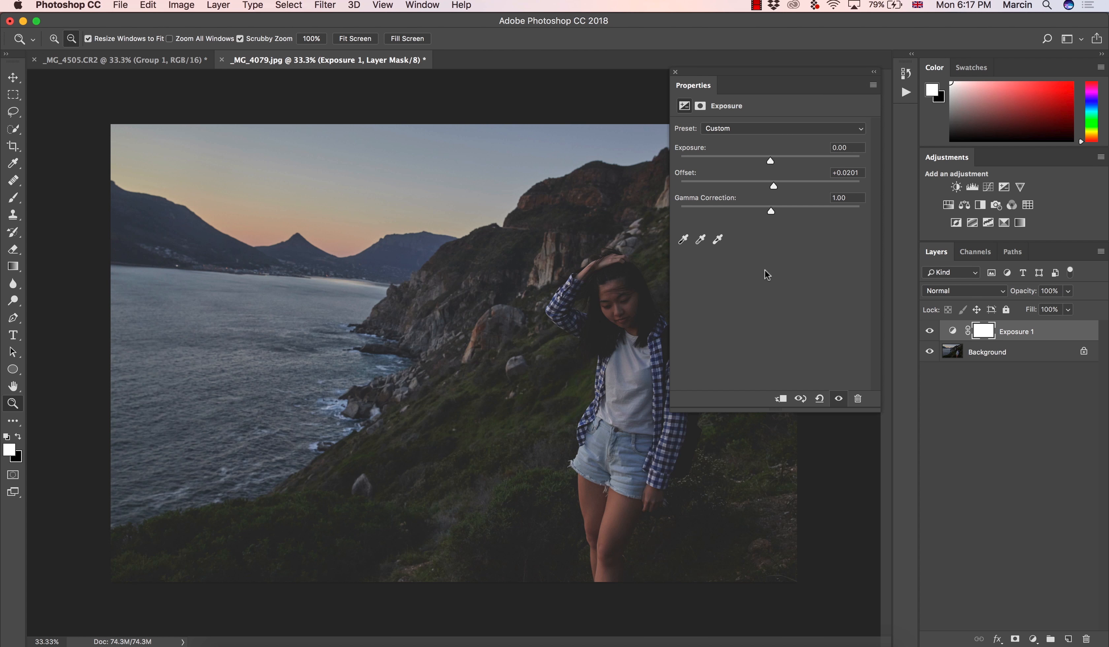
Try the Luminosity blend mode on the Exposure layer, compare with the layer hidden, and restore Normal
click(943, 292)
click(945, 587)
click(930, 331)
click(930, 331)
click(938, 289)
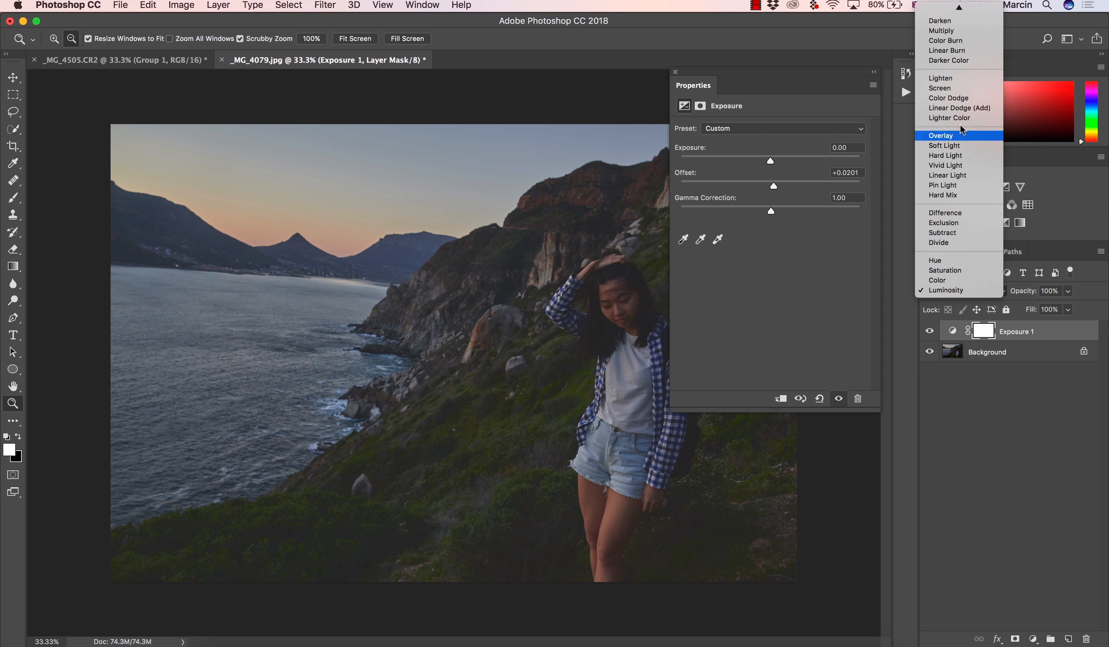
click(959, 10)
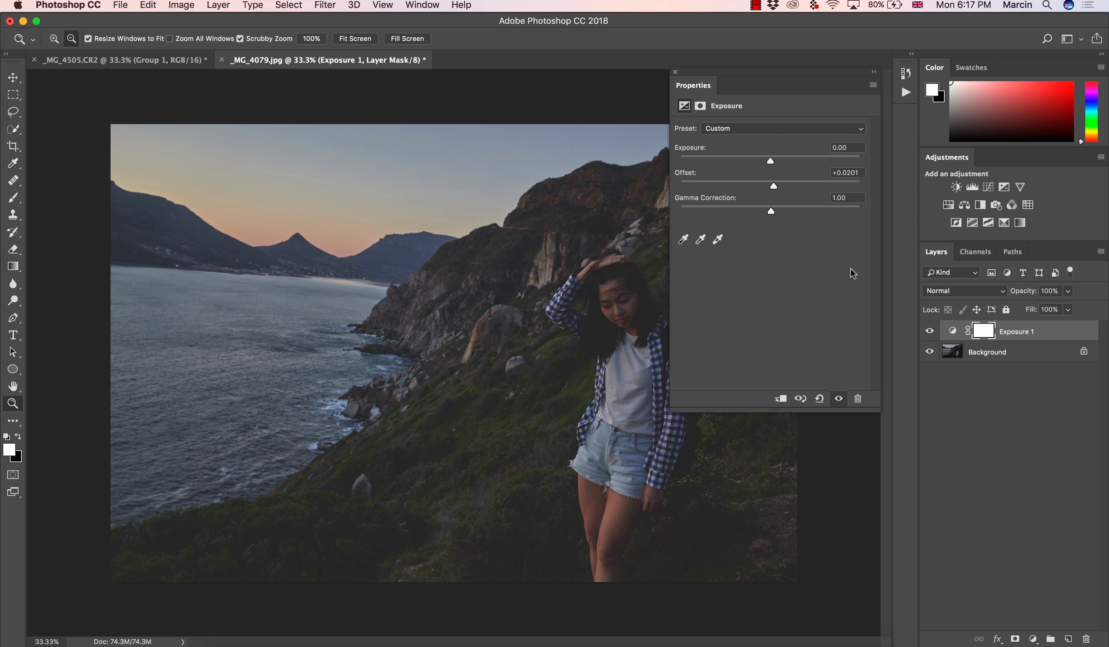
Hide the Exposure layer and try a Curves adjustment layer with the black point output at 26 and white point output at 234
click(927, 334)
click(926, 335)
click(929, 333)
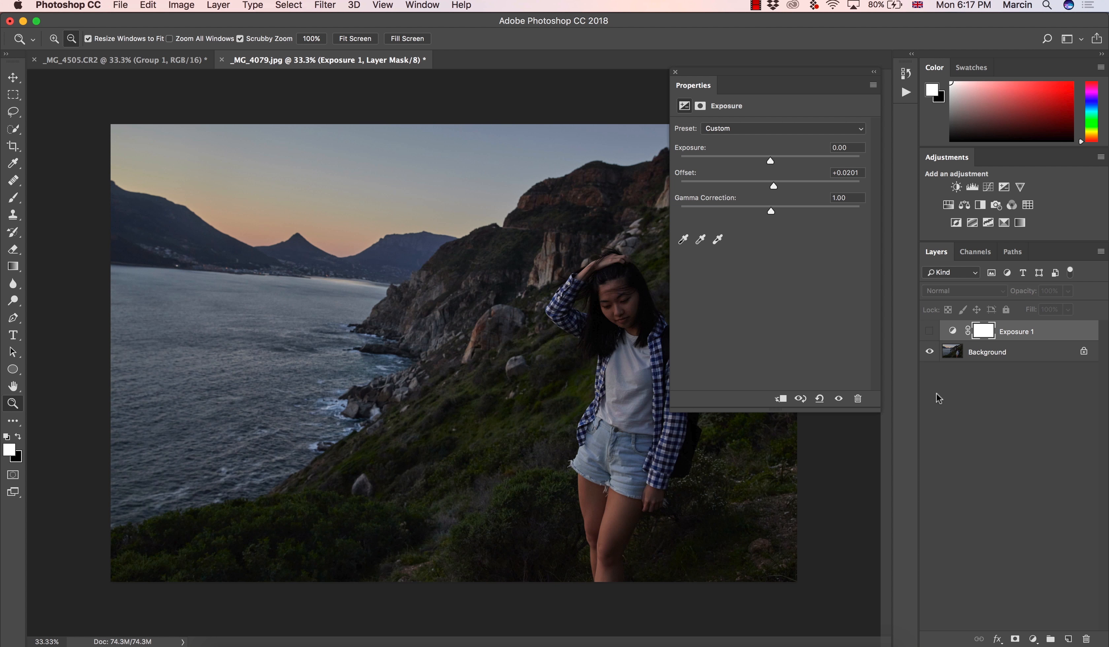
click(1033, 638)
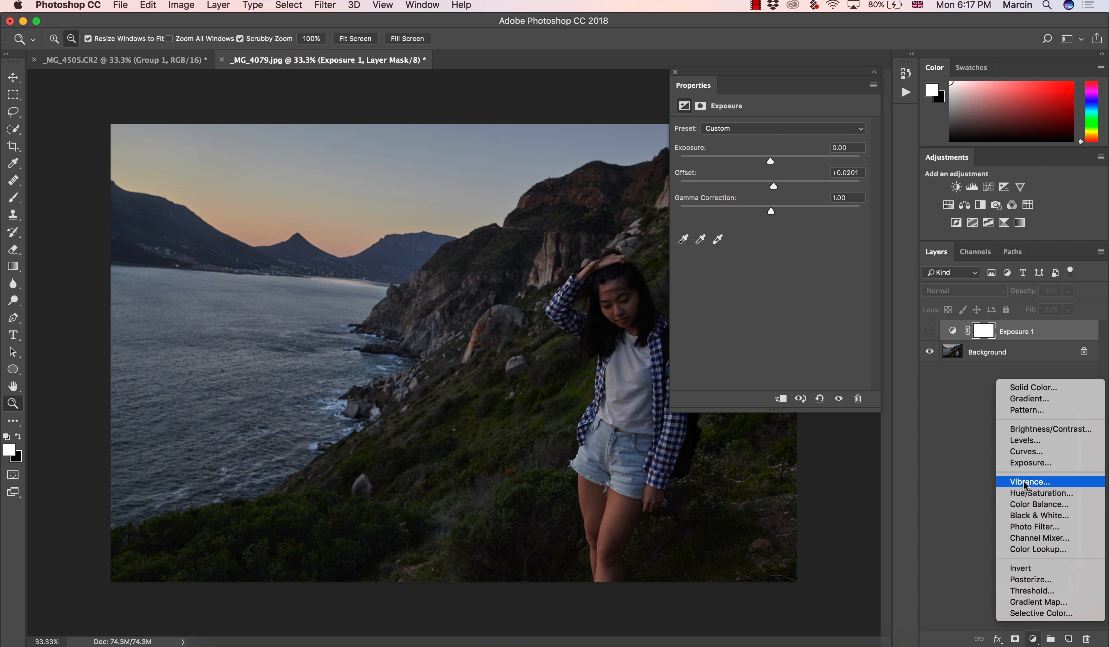
click(1028, 451)
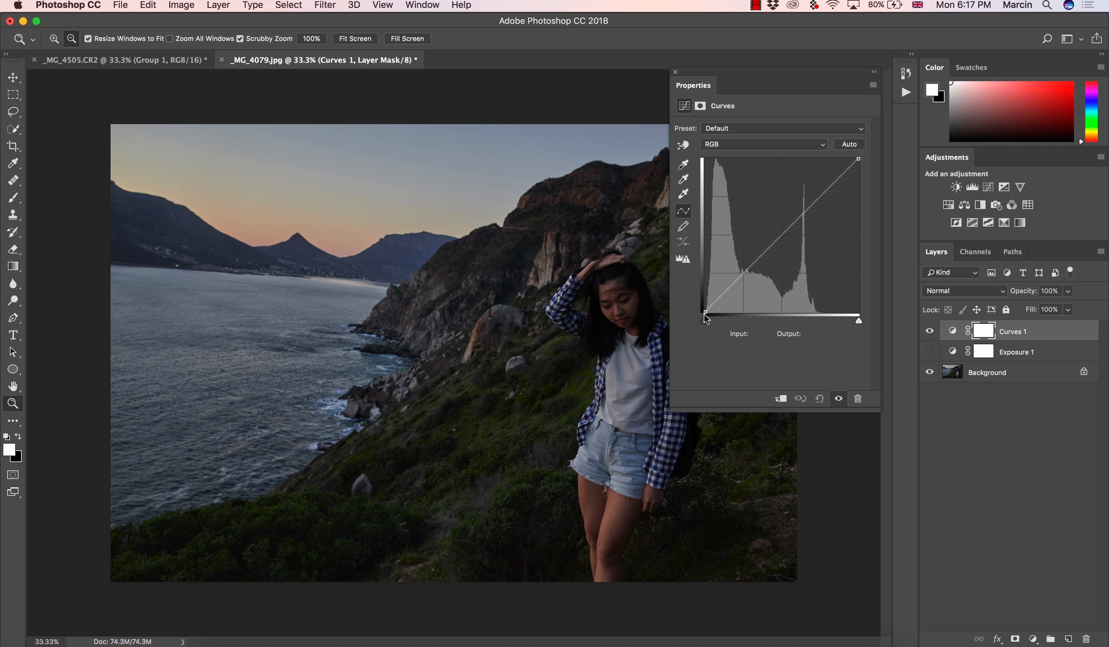
drag(705, 311, 702, 294)
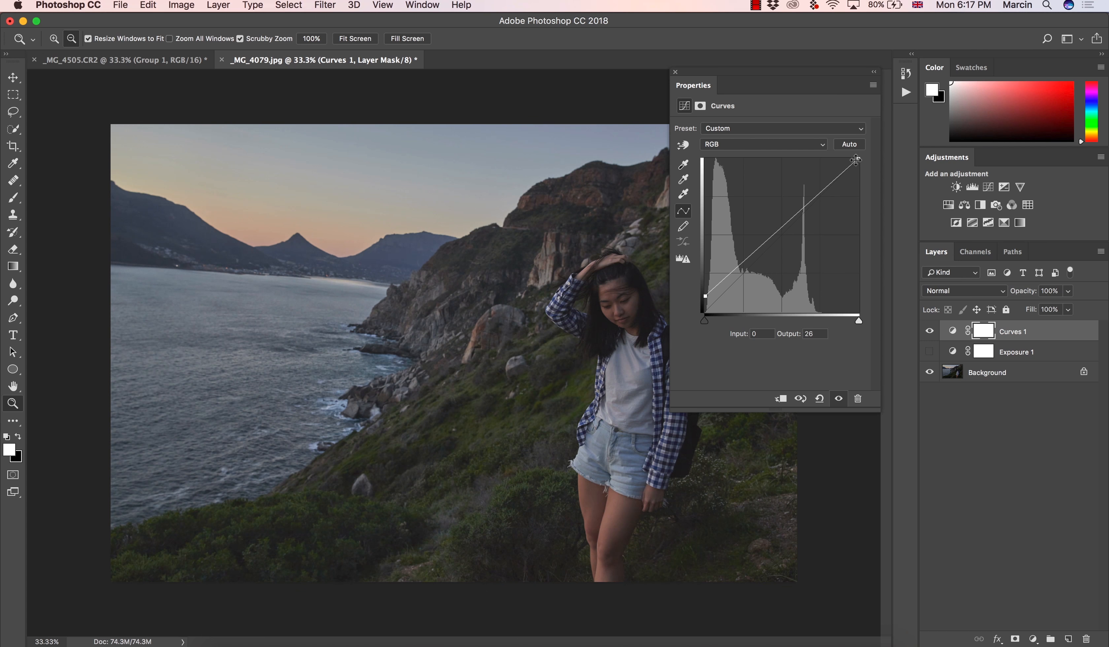
drag(859, 159, 860, 173)
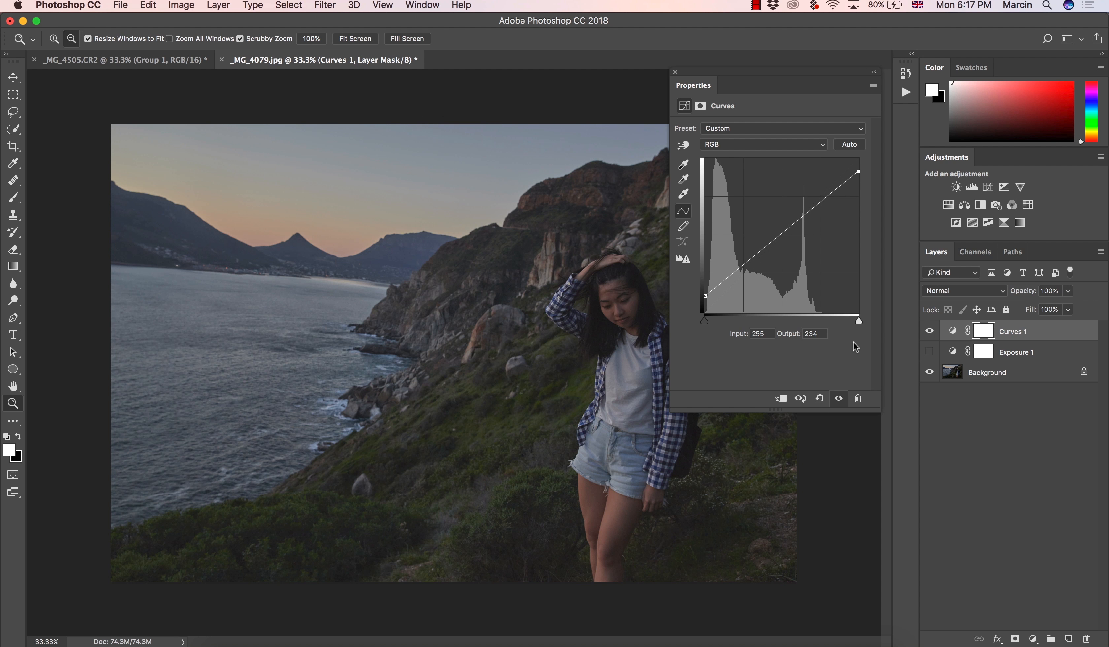
Delete the Curves adjustment layer and show the Exposure layer again
click(1007, 340)
key(BackSpace)
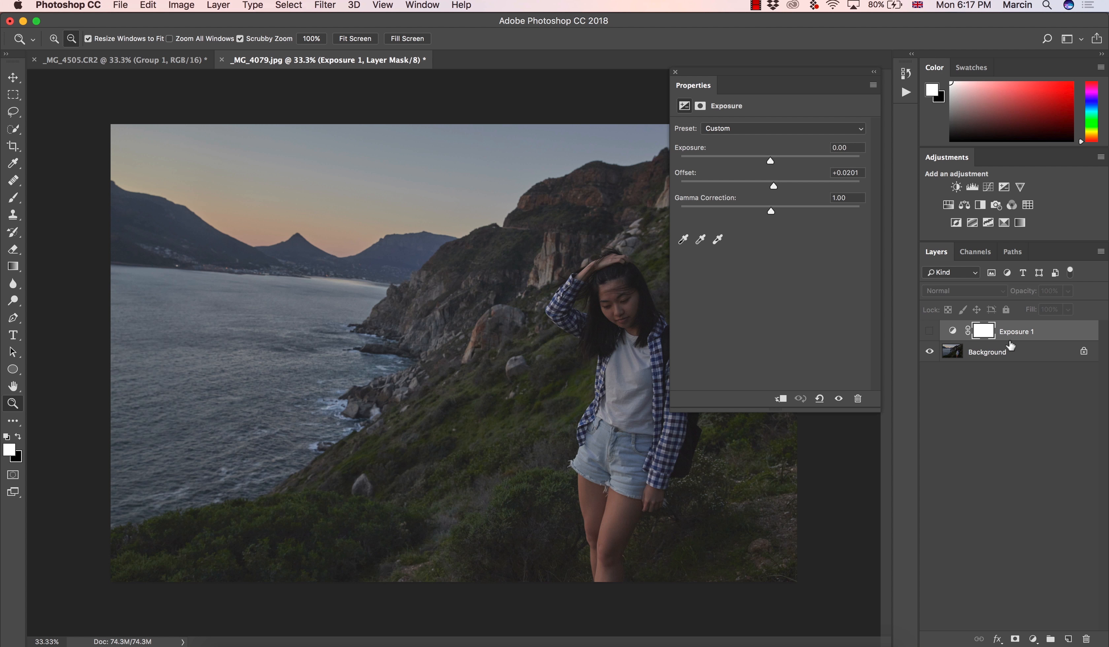
click(930, 331)
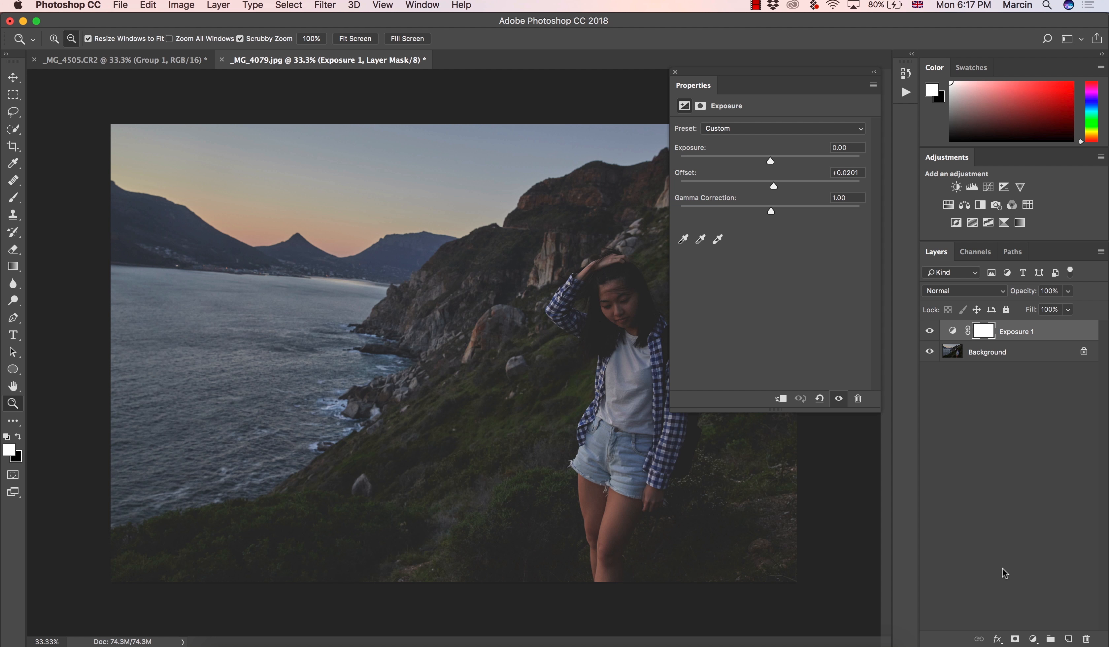
Add a Levels adjustment layer with the black input level at 16 and the white input level at 224
click(1034, 639)
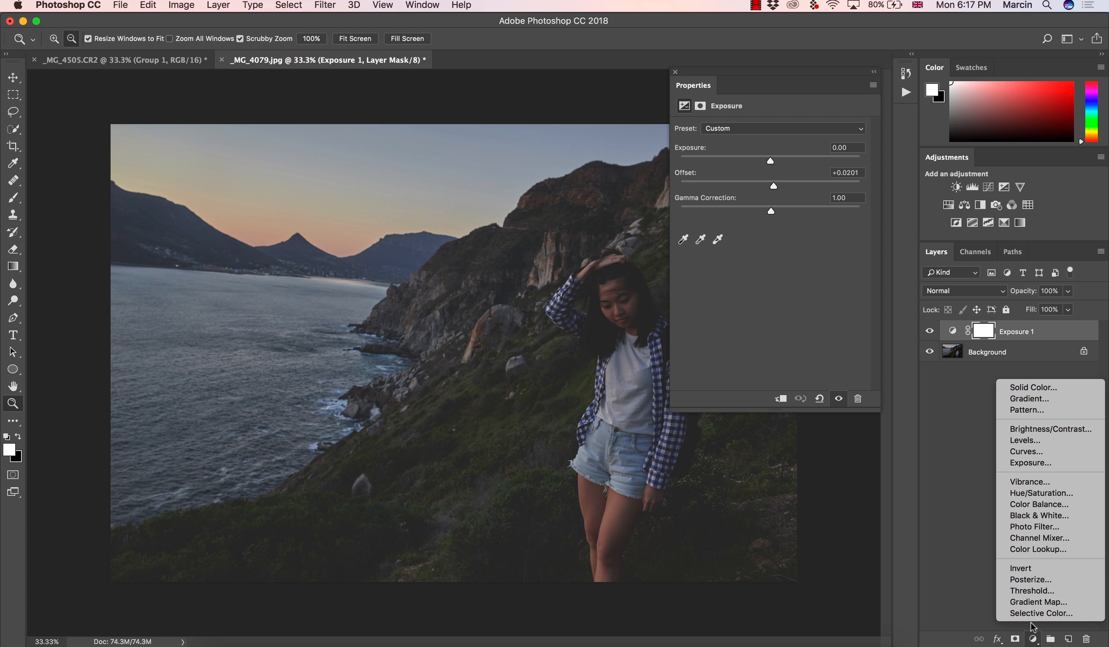
click(1030, 441)
drag(695, 220, 705, 219)
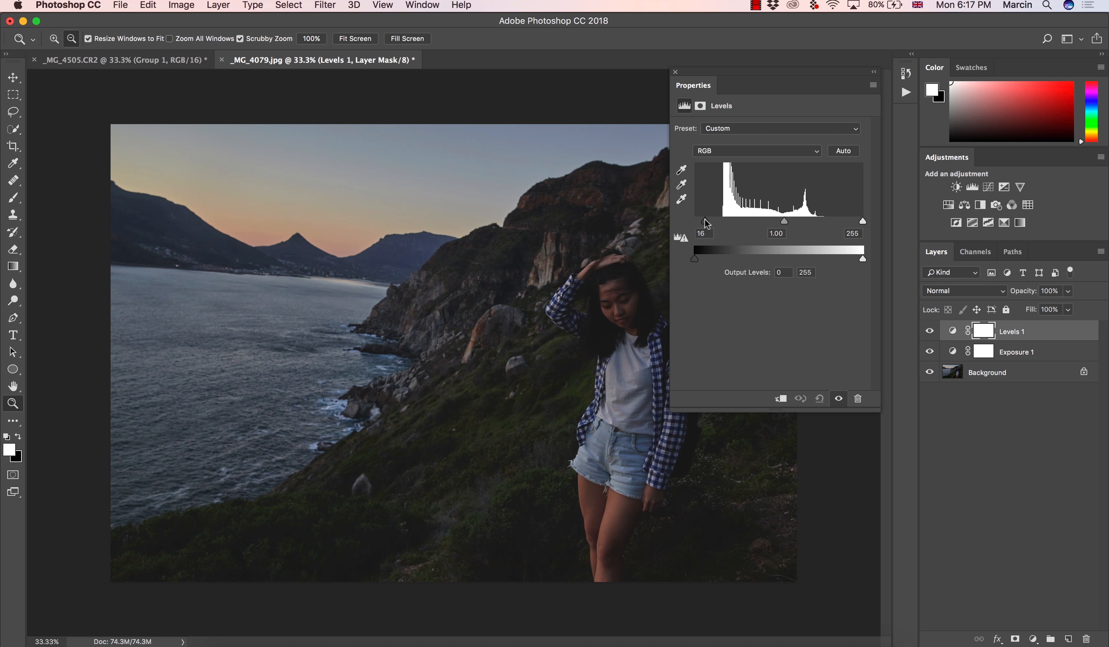
drag(863, 222, 843, 216)
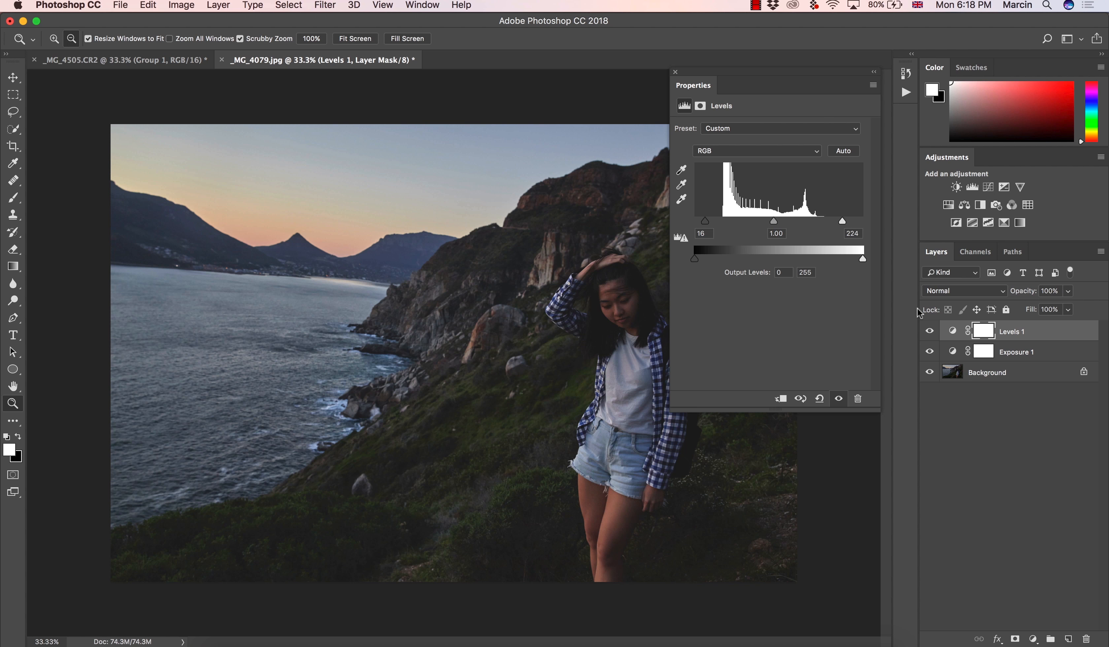
Try the Luminosity blend mode on the Levels layer, restore Normal, and compare the photo with the layer hidden and shown
click(943, 291)
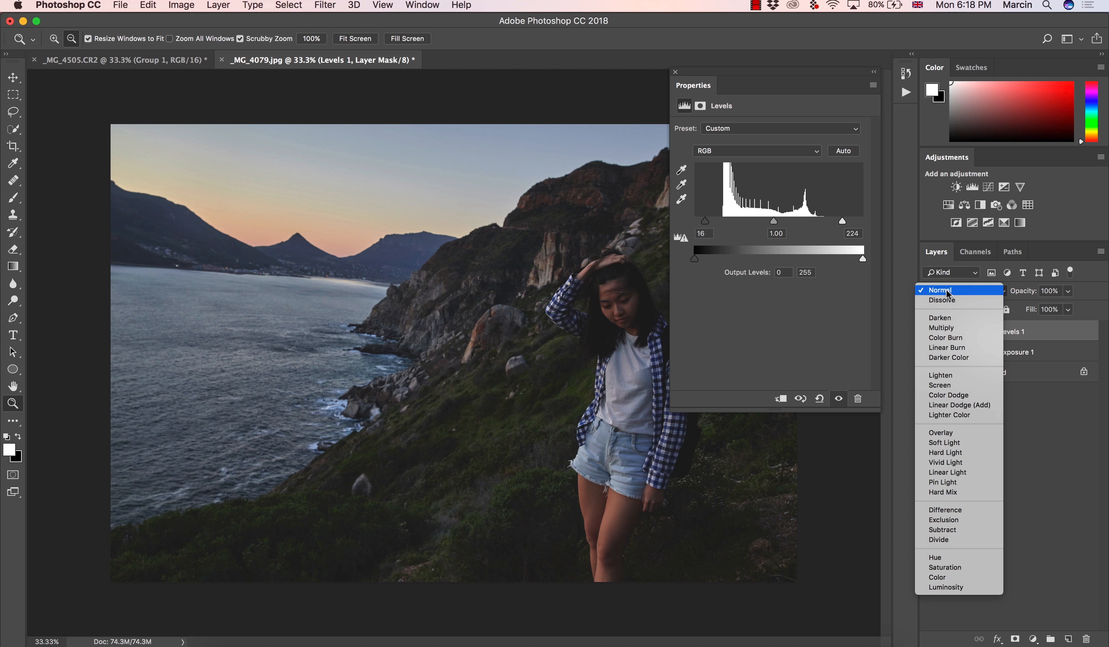
click(945, 587)
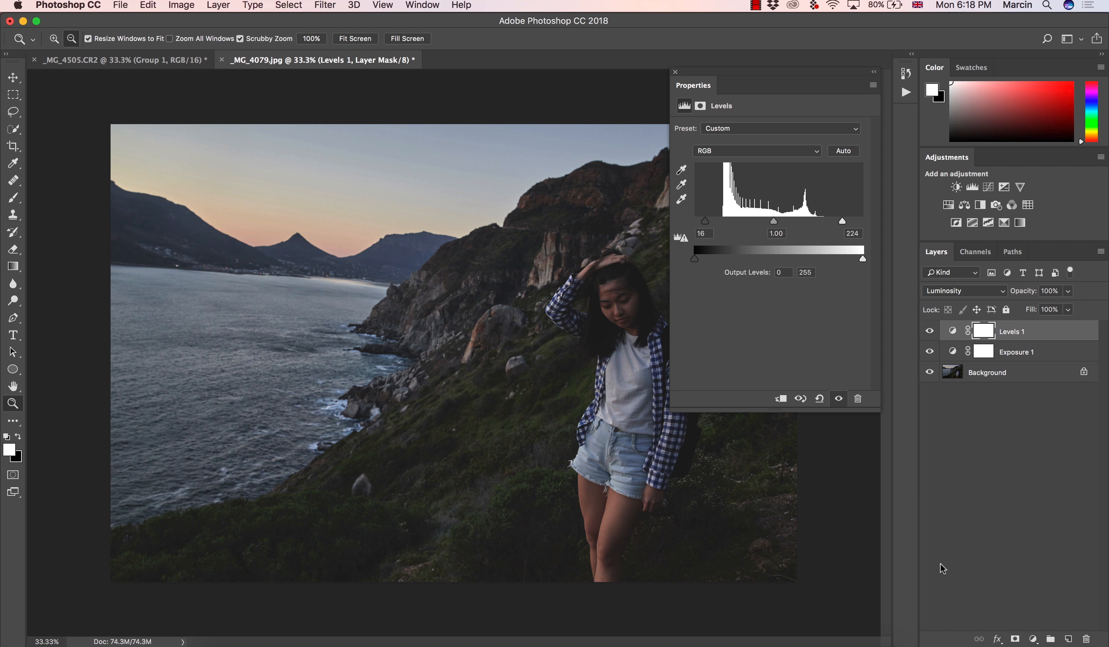
click(951, 291)
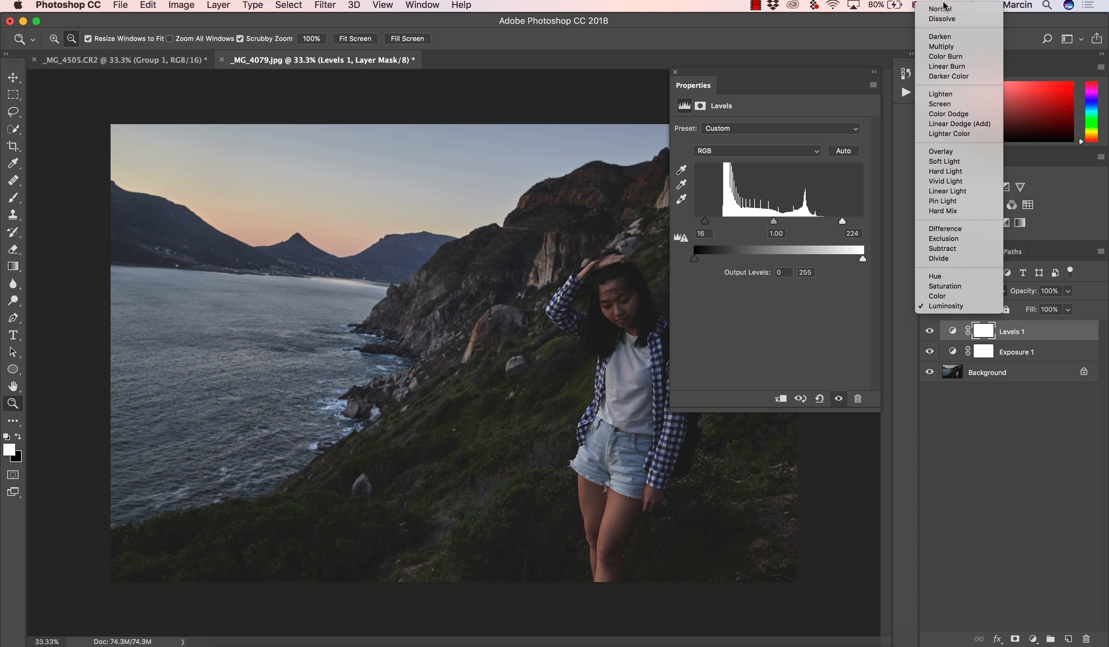
click(942, 8)
click(929, 332)
click(930, 331)
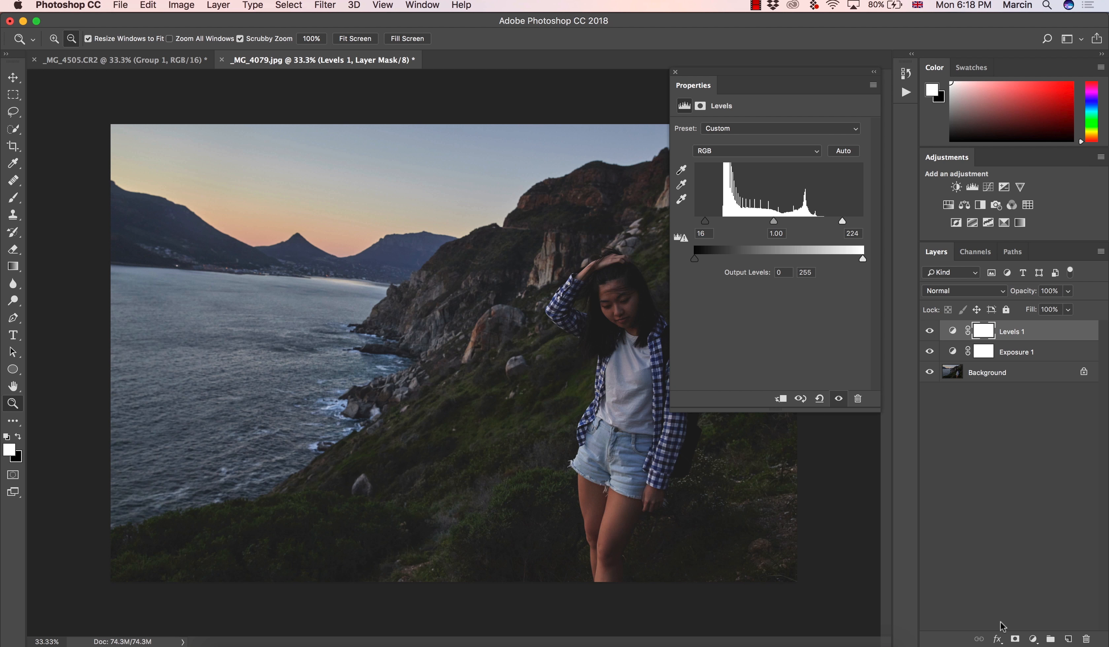
Add a Color Balance adjustment layer, setting the shadows to +11 toward blue and shifting them slightly toward red
click(1033, 638)
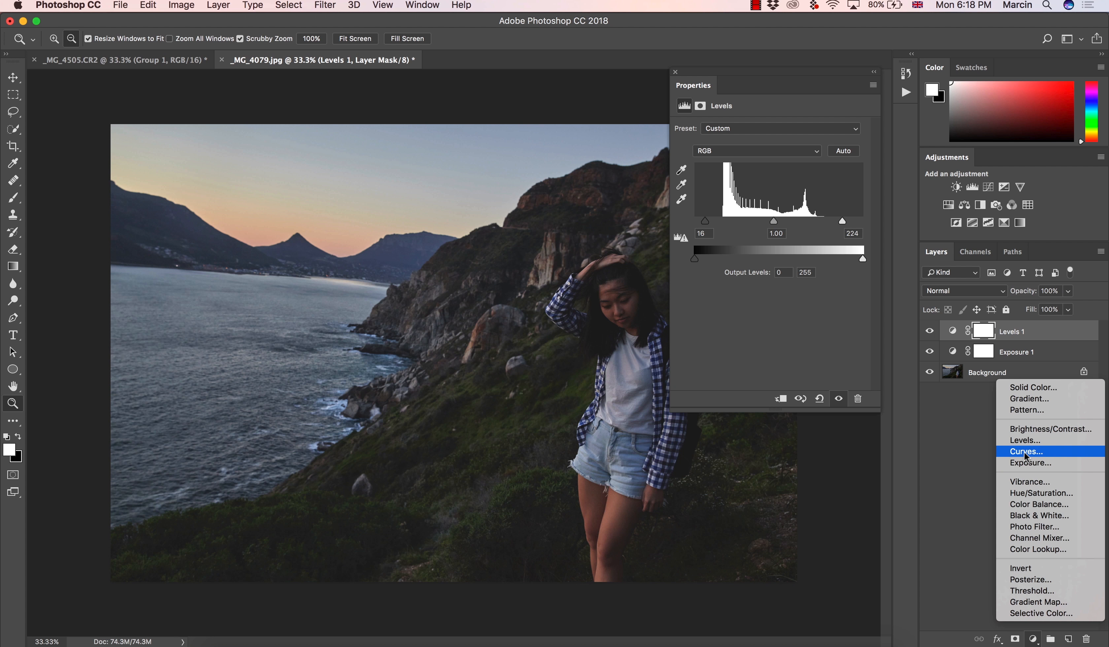
click(1037, 504)
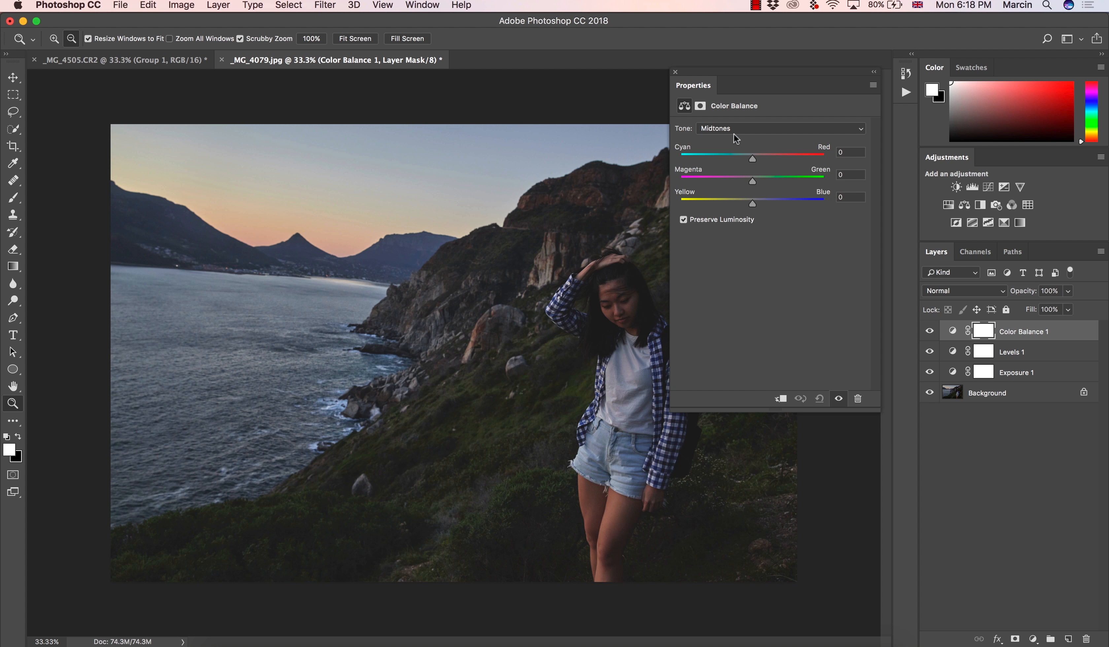
click(724, 128)
click(720, 118)
drag(760, 204, 759, 202)
drag(755, 156, 758, 159)
Shift the Color Balance highlights slightly toward yellow and red, and close the adjustment's properties
click(731, 128)
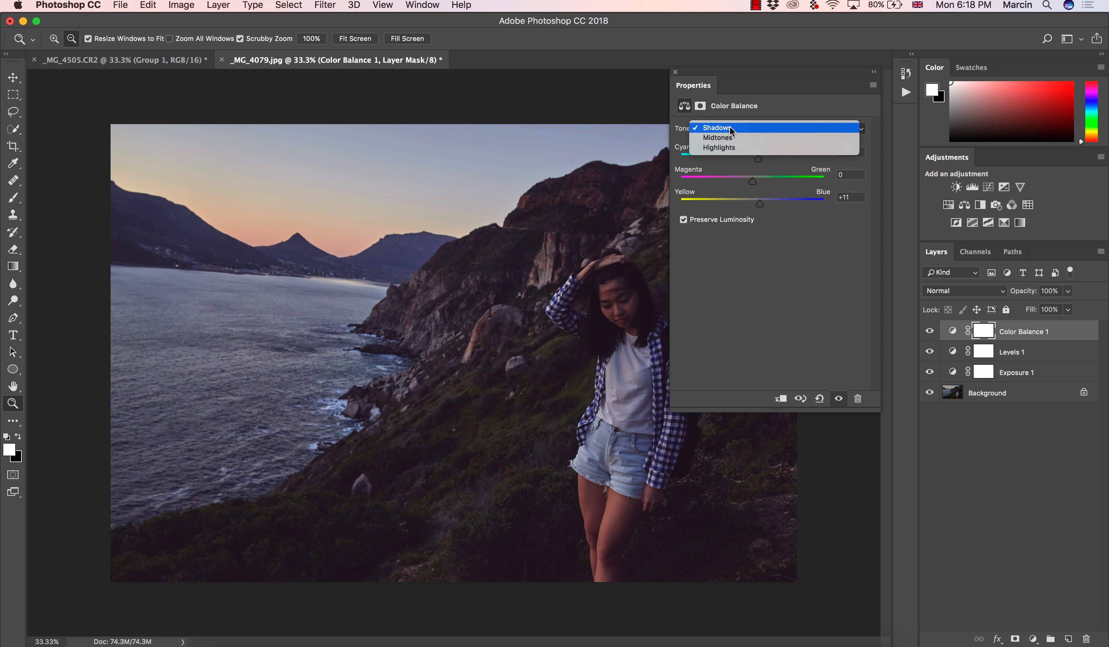
click(733, 147)
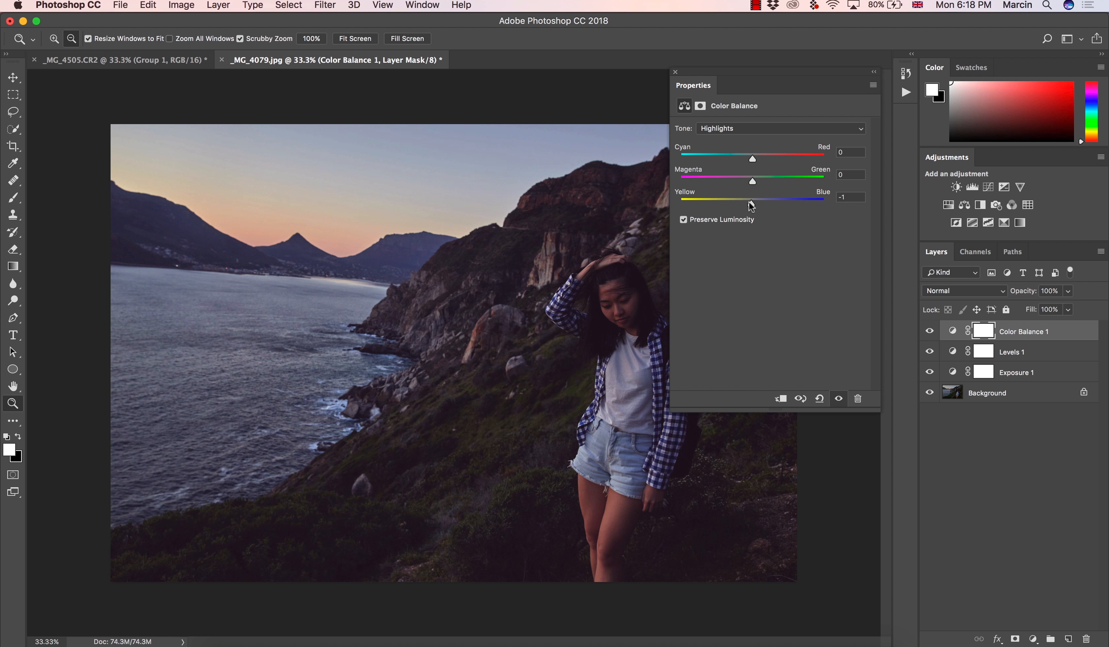
drag(741, 200, 736, 202)
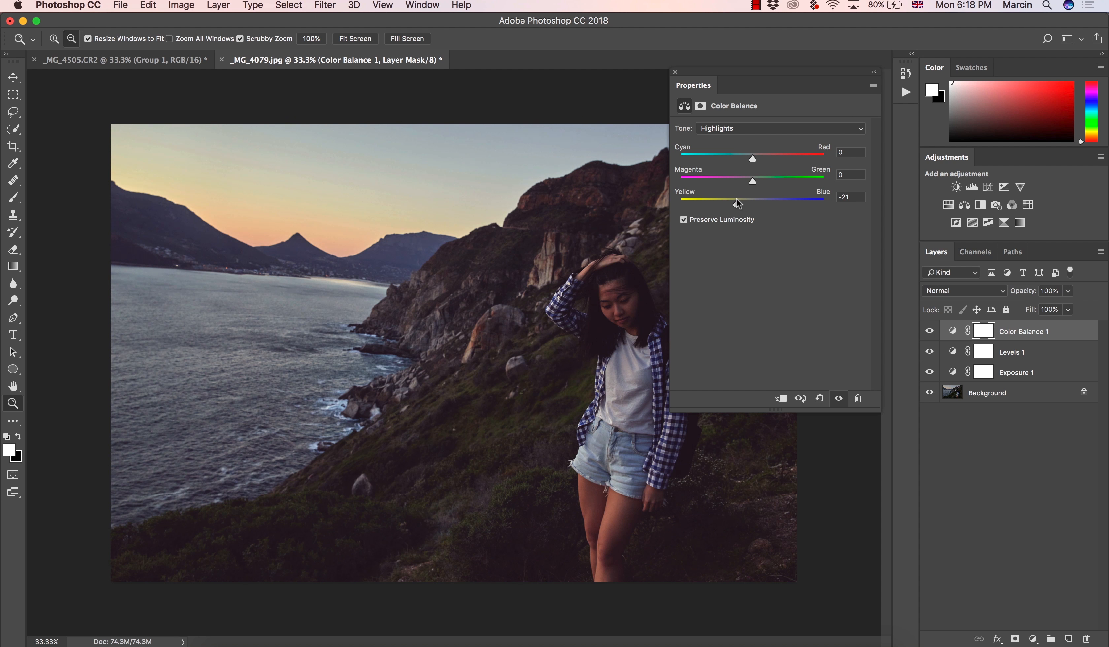
drag(758, 157, 759, 156)
drag(738, 202, 747, 200)
drag(760, 158, 758, 159)
click(675, 71)
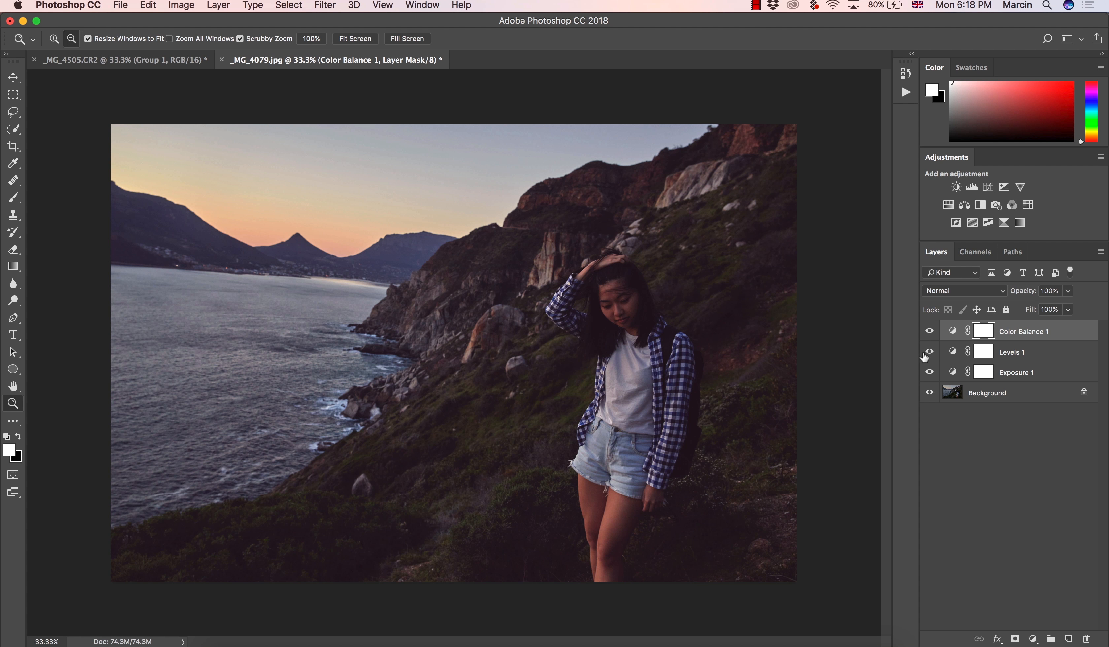
Add a Hue/Saturation adjustment layer, target Reds by sampling the woman's leg, set the hue to +3, and compare with the layer hidden
click(1032, 640)
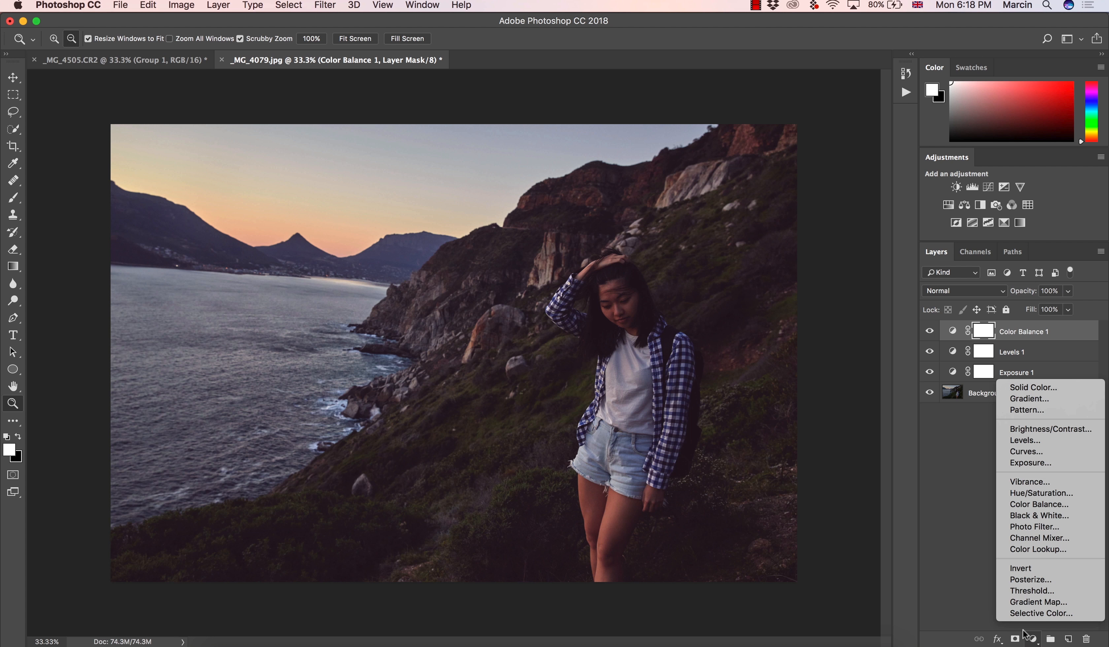
click(1028, 493)
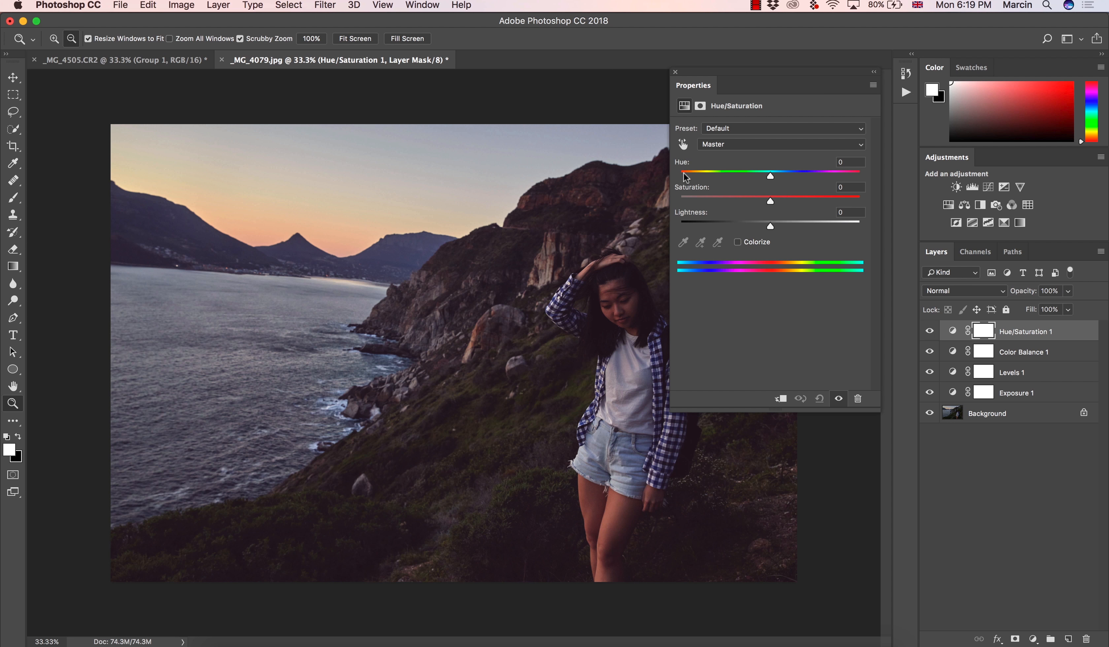
click(685, 144)
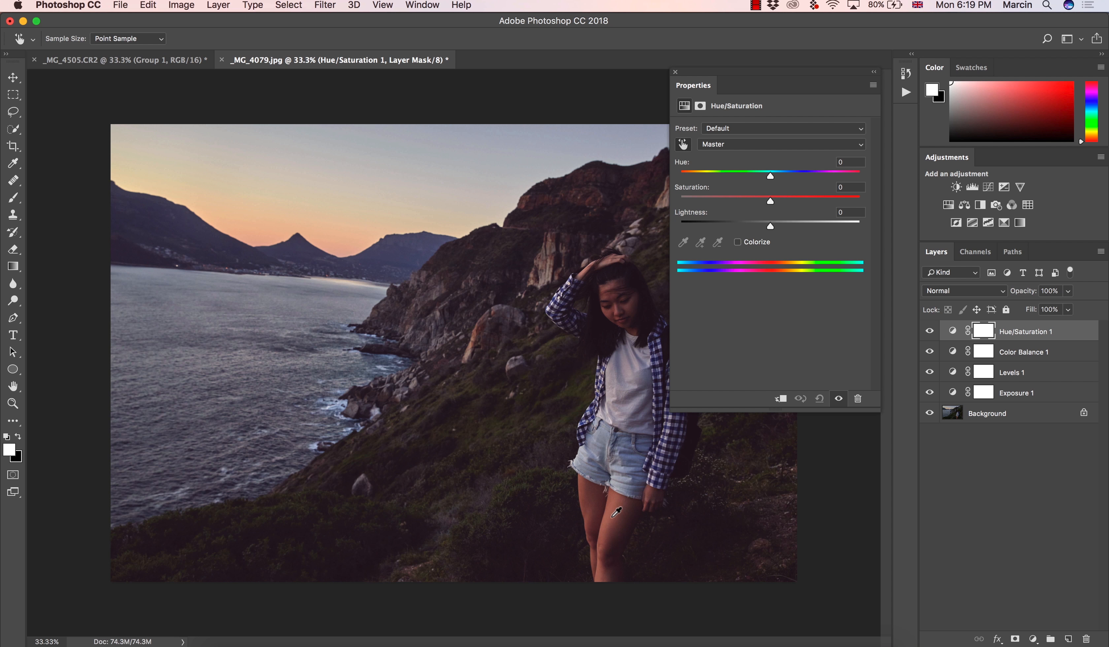
click(620, 509)
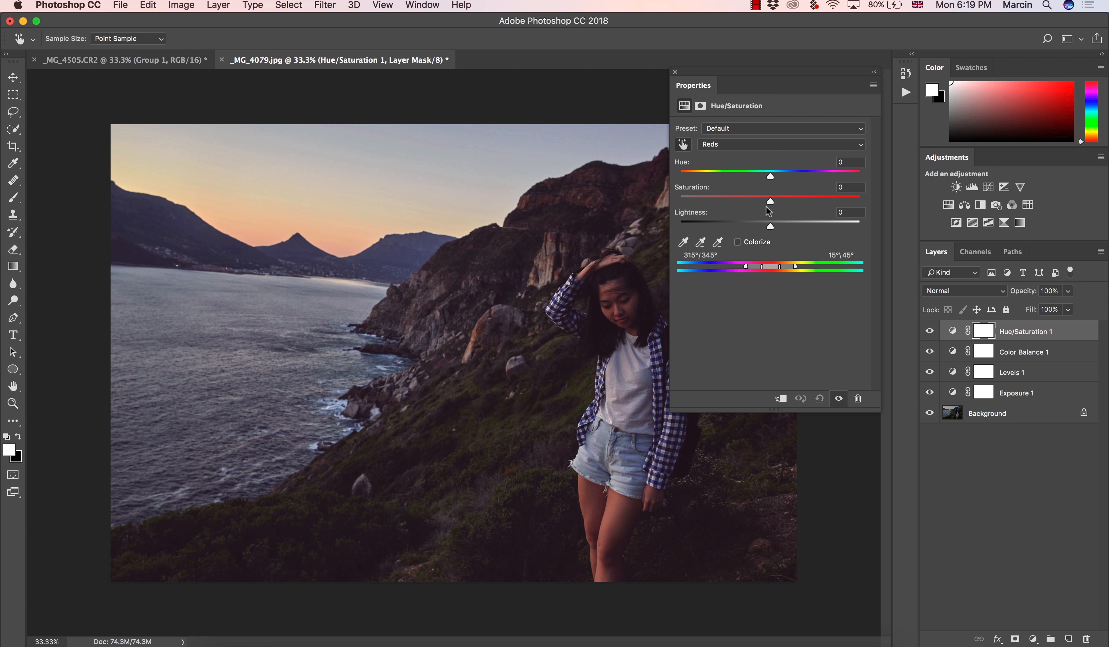
mouse_move(771, 177)
mouse_down()
mouse_move(751, 176)
mouse_move(773, 178)
mouse_up()
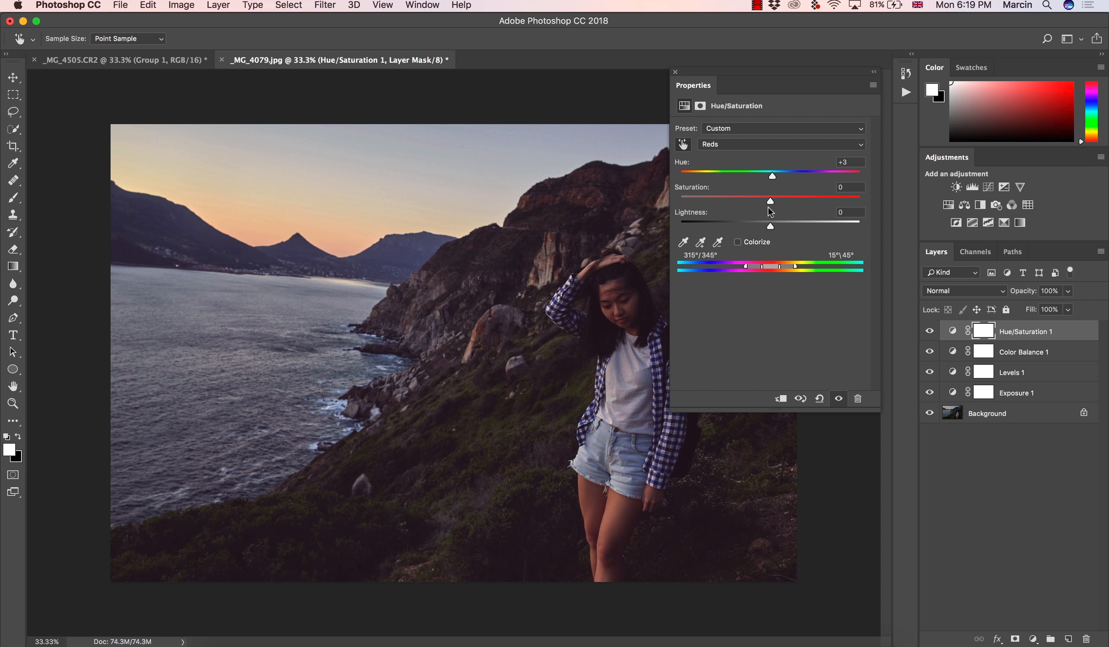
click(675, 72)
click(929, 333)
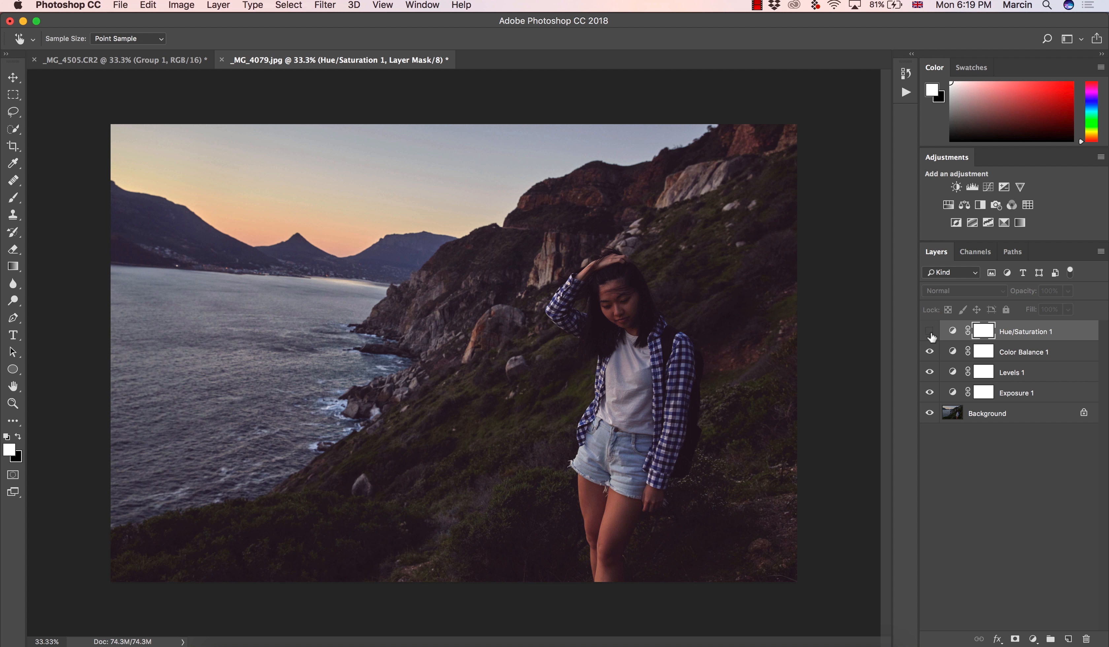
click(929, 333)
Group the four adjustment layers and toggle the group's visibility to compare the photo before and after
key(z)
shift+click(1020, 390)
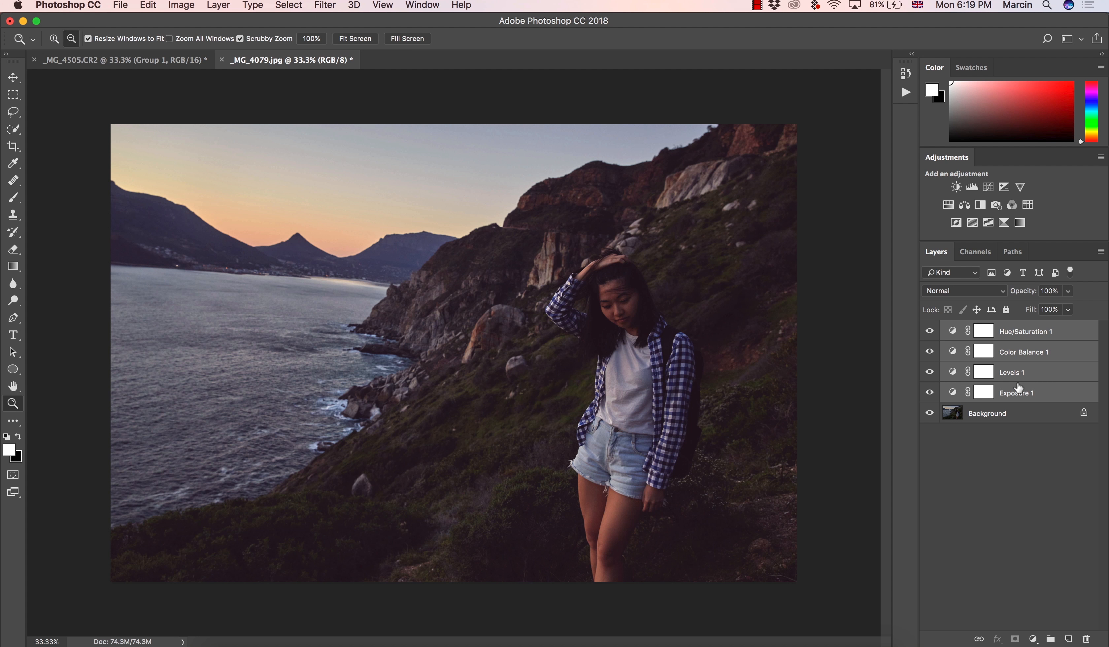
key(super+g)
click(930, 329)
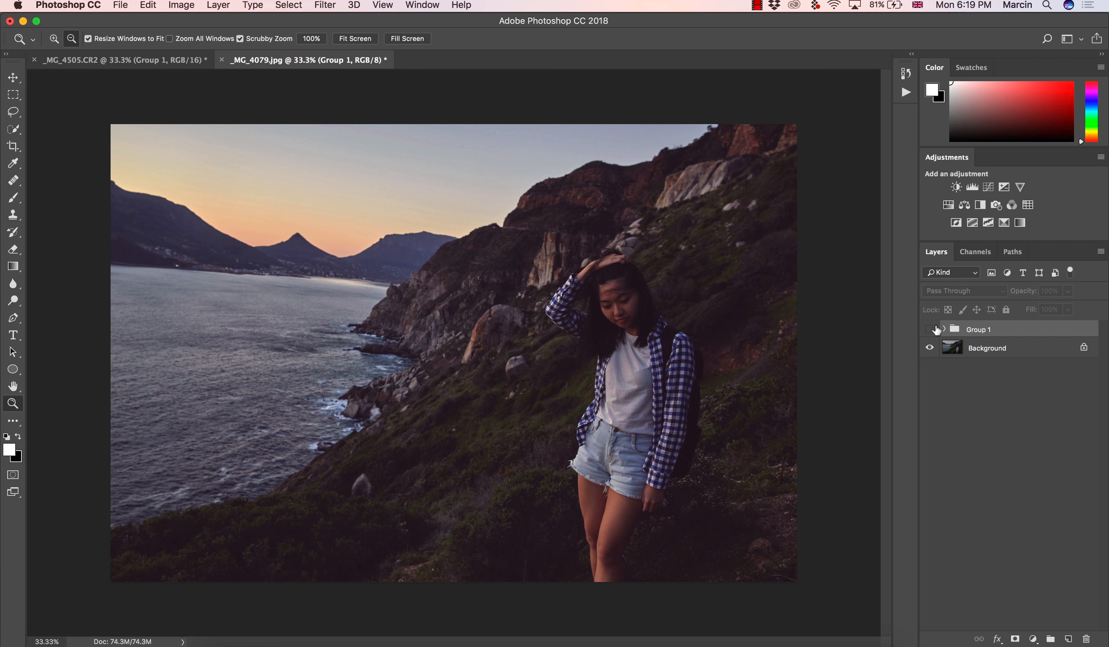
click(929, 329)
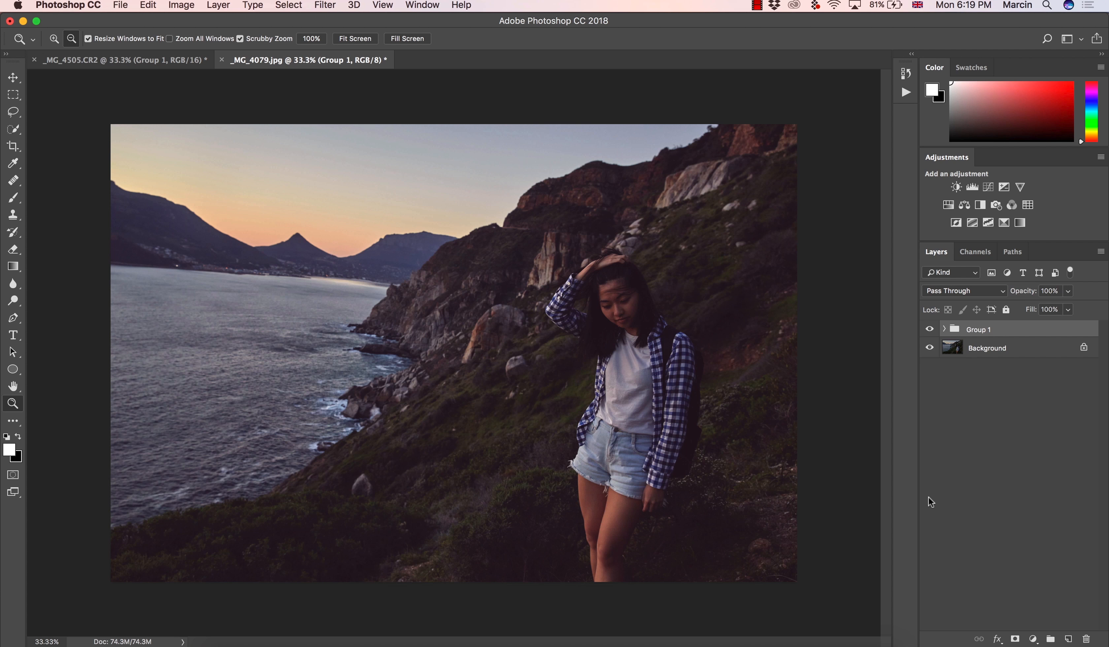